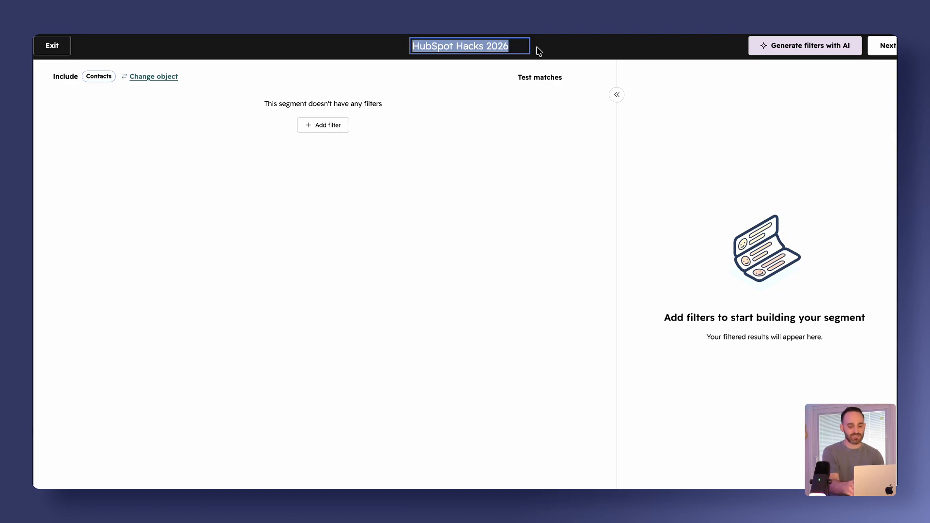
Step: Name the contact segment "HubSpot Hacks 2026 powered by Simple Strat" and save it as a static segment without filters
{"action": "type", "text": "powered by Simple Strat"}
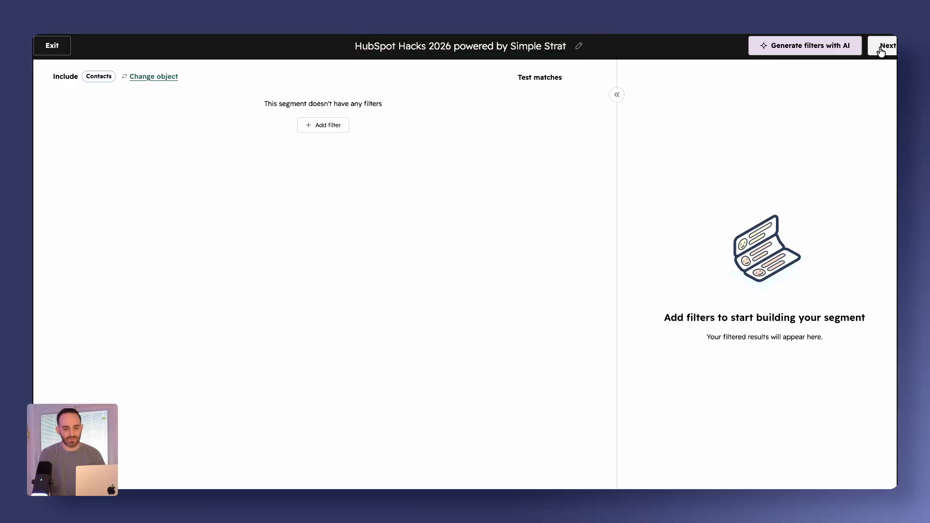
{"action": "left_click", "coordinate": [889, 45]}
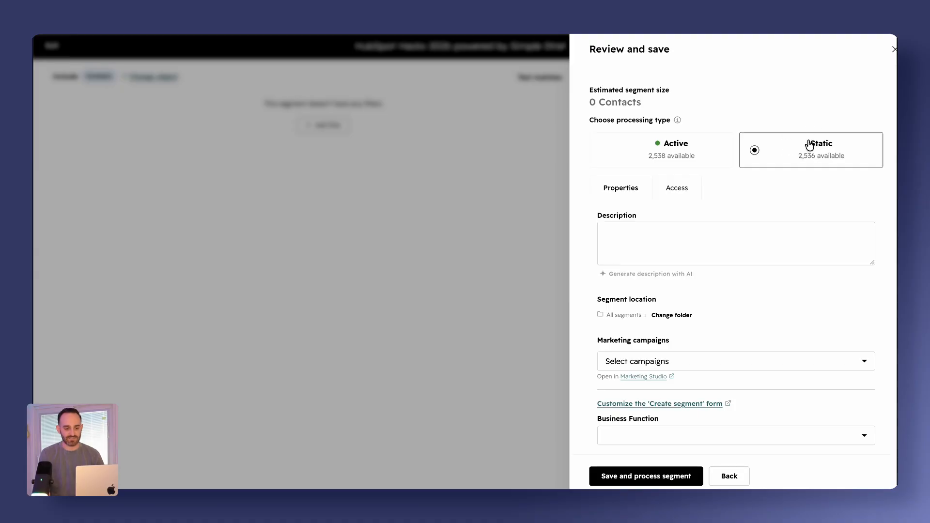
{"action": "left_click", "coordinate": [674, 477]}
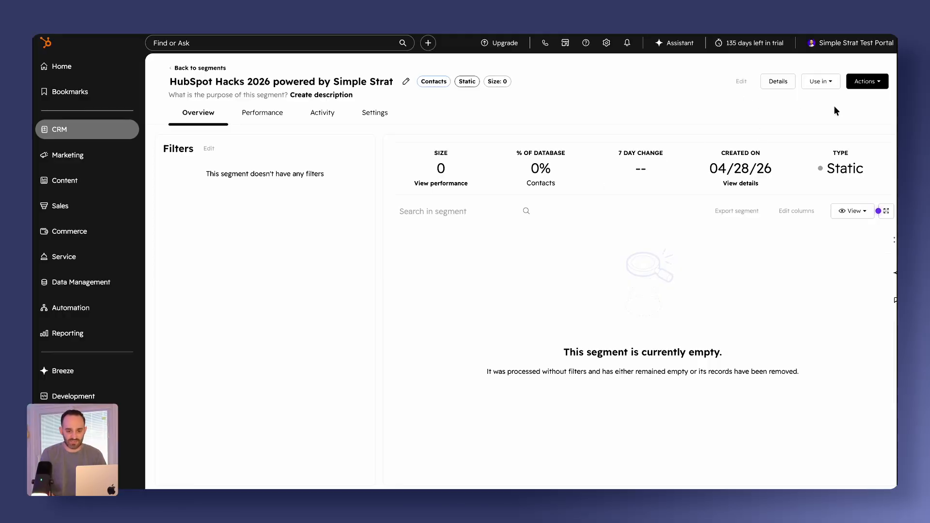
Step: Open the segment's option for adding contacts directly and look at its contact picker
{"action": "left_click", "coordinate": [867, 83]}
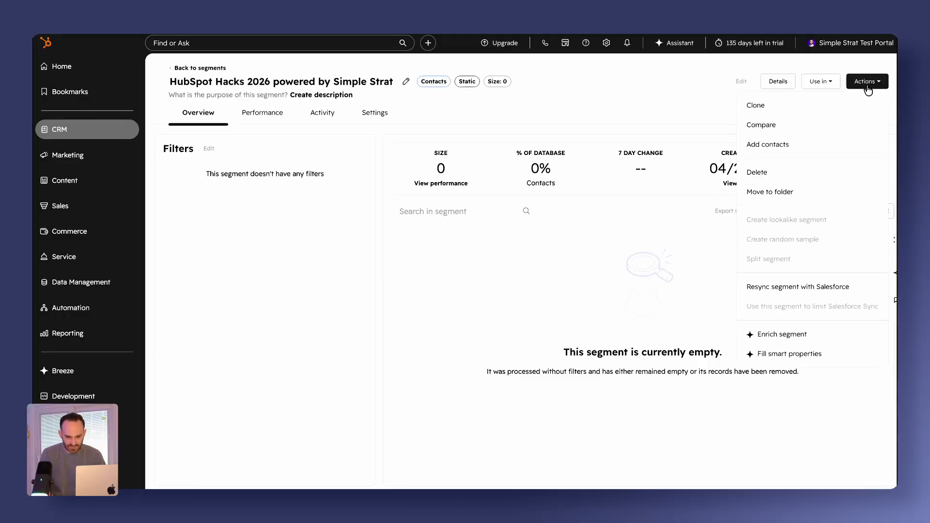
{"action": "left_click", "coordinate": [818, 145]}
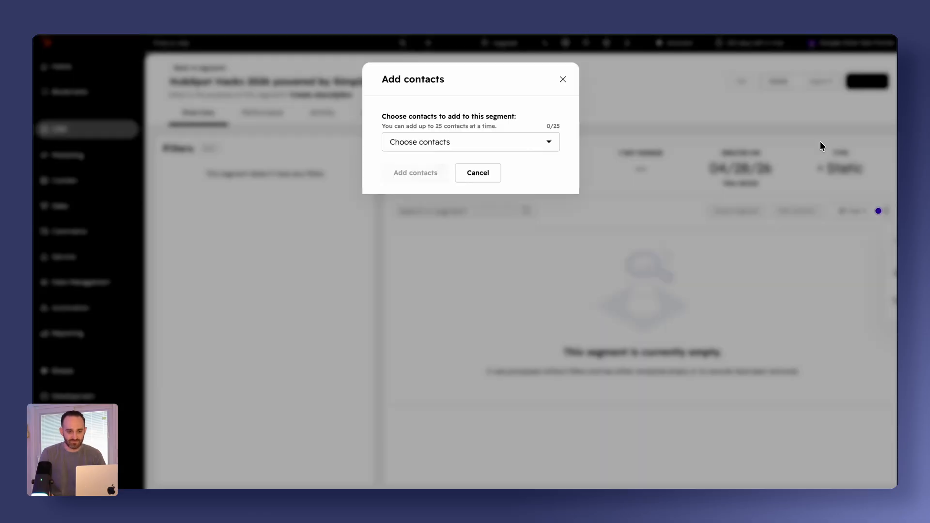
{"action": "left_click", "coordinate": [445, 143]}
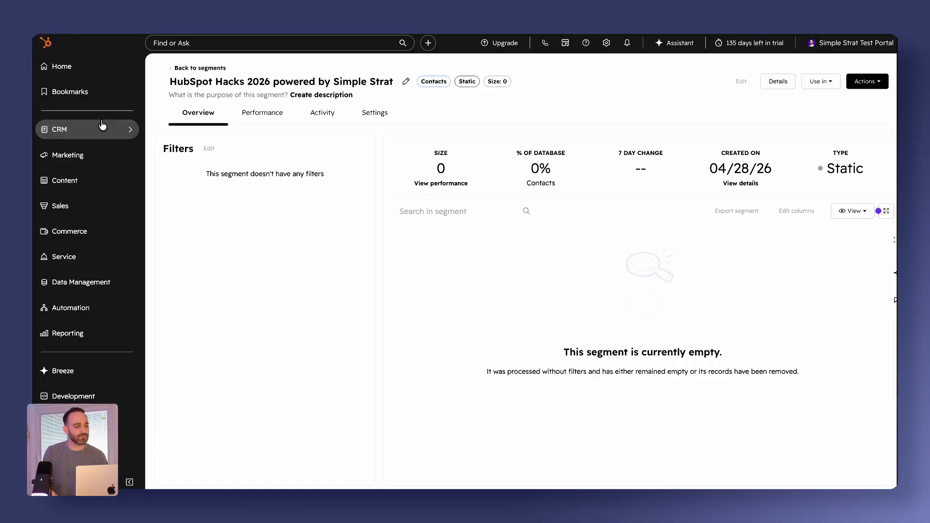
Step: Open the CRM contacts list and select four individual contacts in the All contacts view
{"action": "mouse_move", "coordinate": [103, 130]}
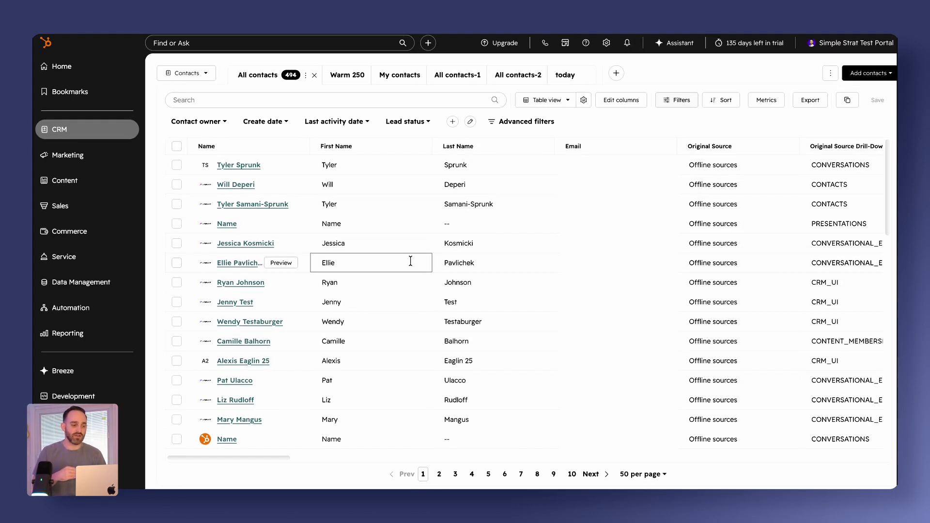
{"action": "left_click", "coordinate": [174, 226]}
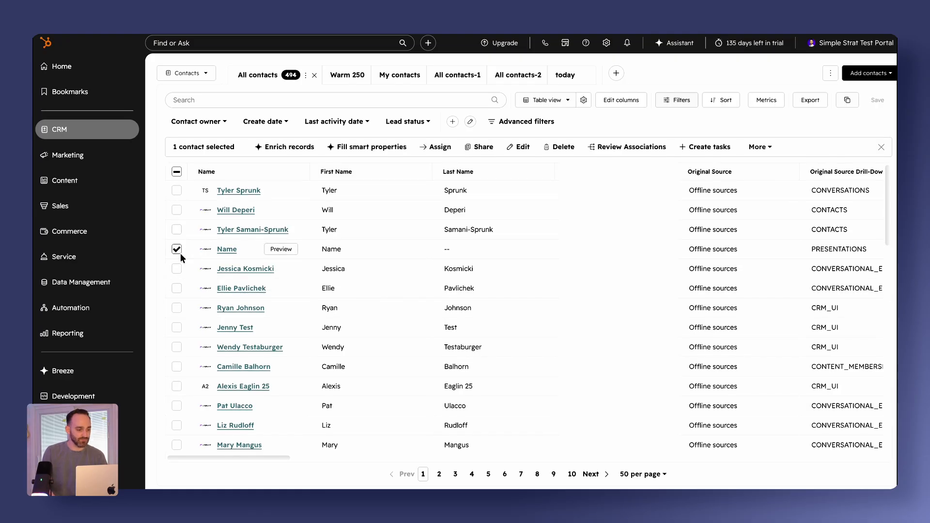
{"action": "left_click", "coordinate": [179, 251]}
{"action": "left_click", "coordinate": [176, 245]}
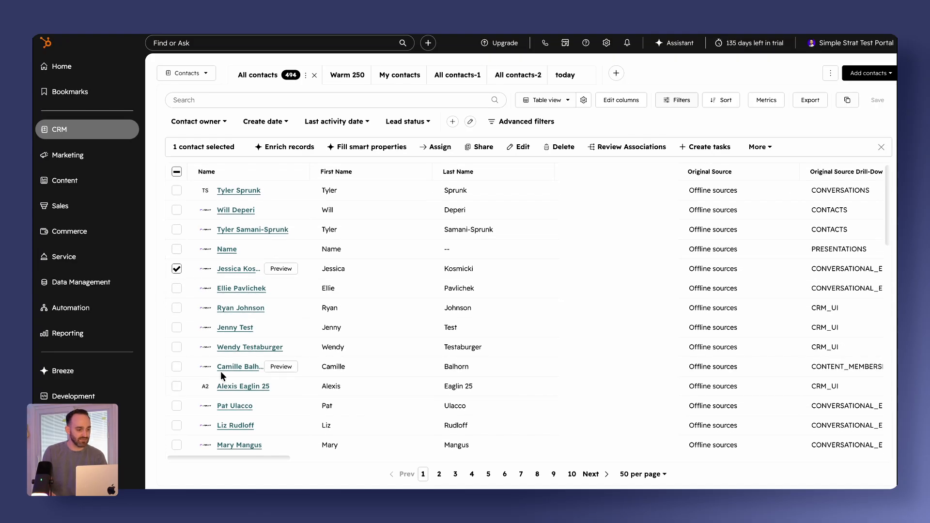
{"action": "left_click", "coordinate": [177, 347]}
{"action": "scroll", "coordinate": [191, 374], "scroll_direction": "down", "scroll_amount": 4}
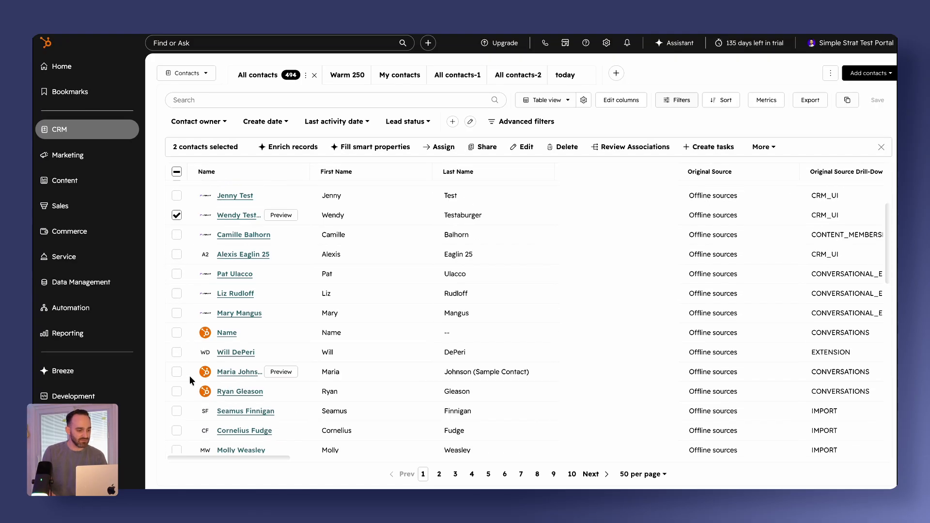
{"action": "left_click", "coordinate": [176, 352]}
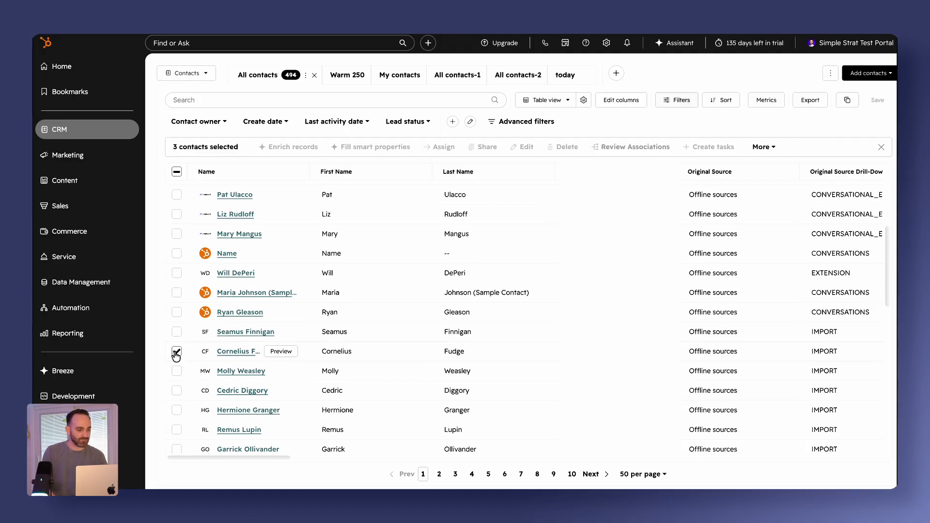
{"action": "left_click", "coordinate": [175, 414]}
{"action": "scroll", "coordinate": [353, 369], "scroll_direction": "up", "scroll_amount": 3}
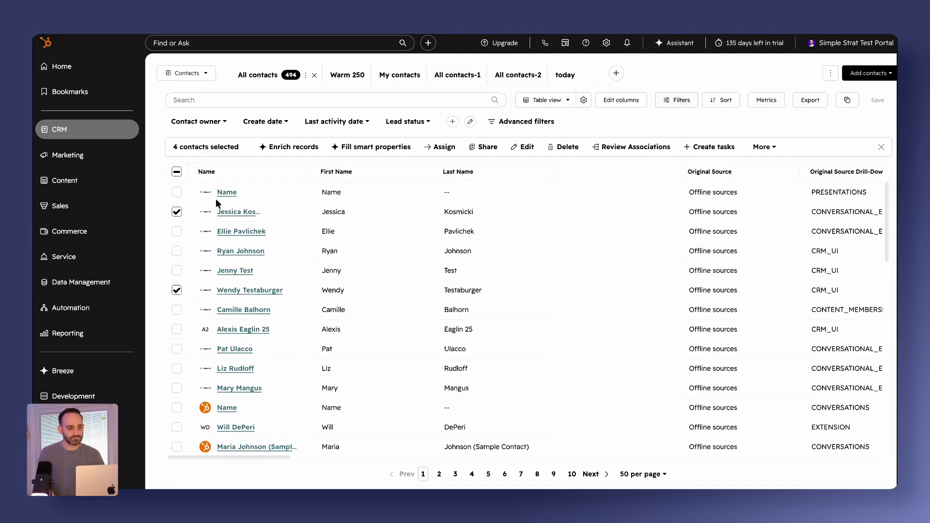
Step: Add the four selected contacts to the static segment "HubSpot Hacks 2026 powered by Simple Strat"
{"action": "left_click", "coordinate": [763, 147]}
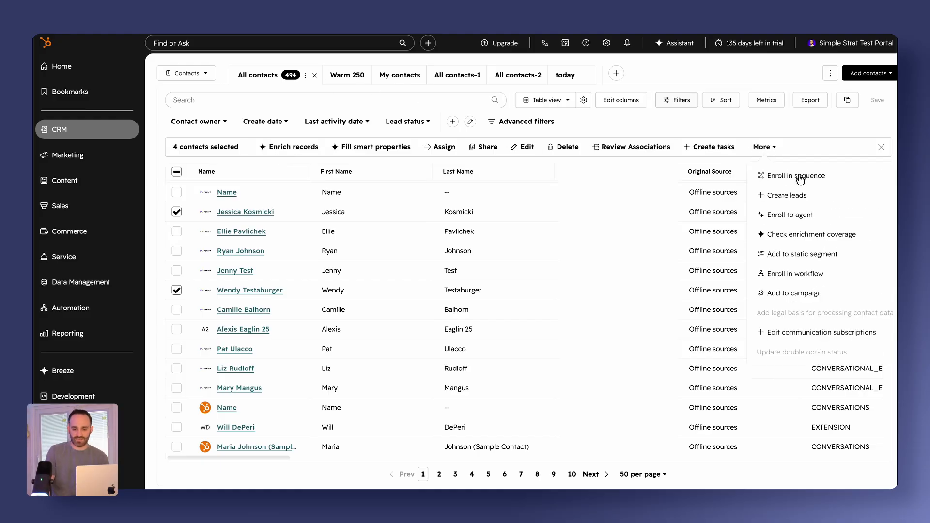
{"action": "left_click", "coordinate": [826, 255]}
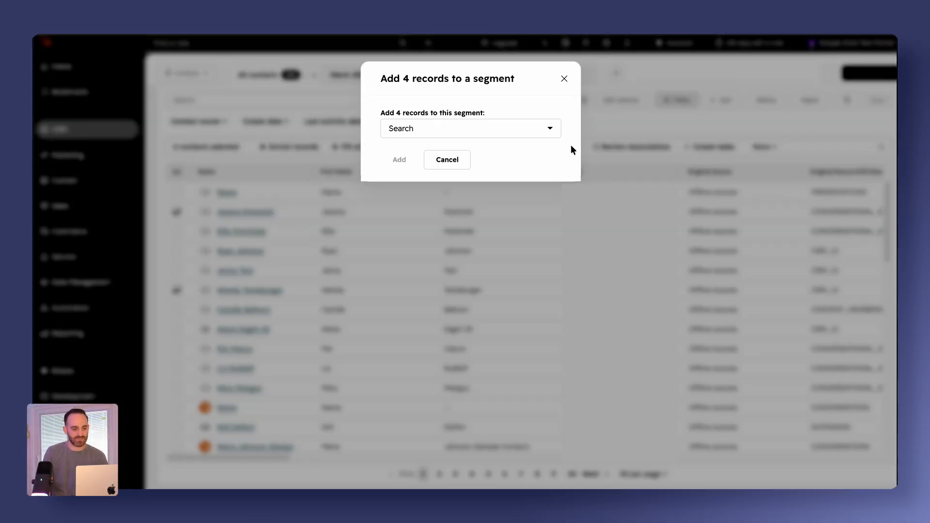
{"action": "left_click", "coordinate": [431, 135]}
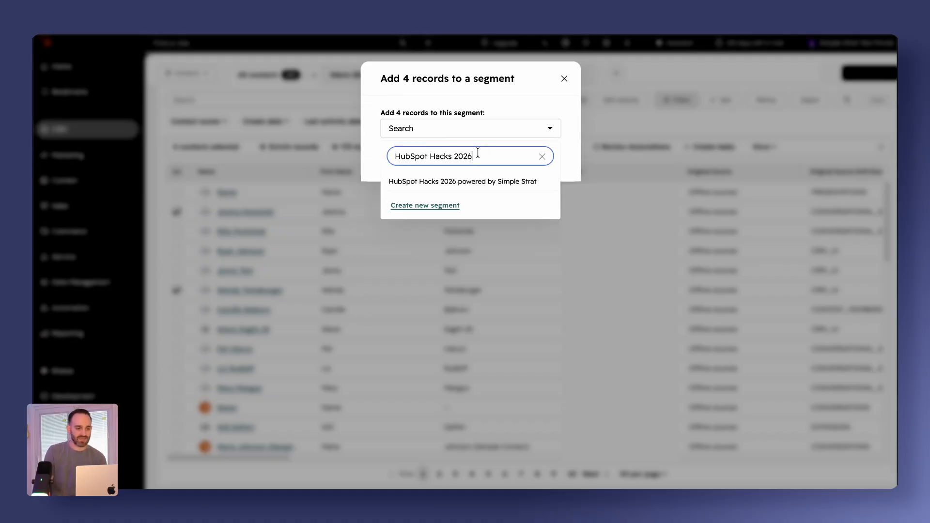
{"action": "left_click", "coordinate": [490, 187]}
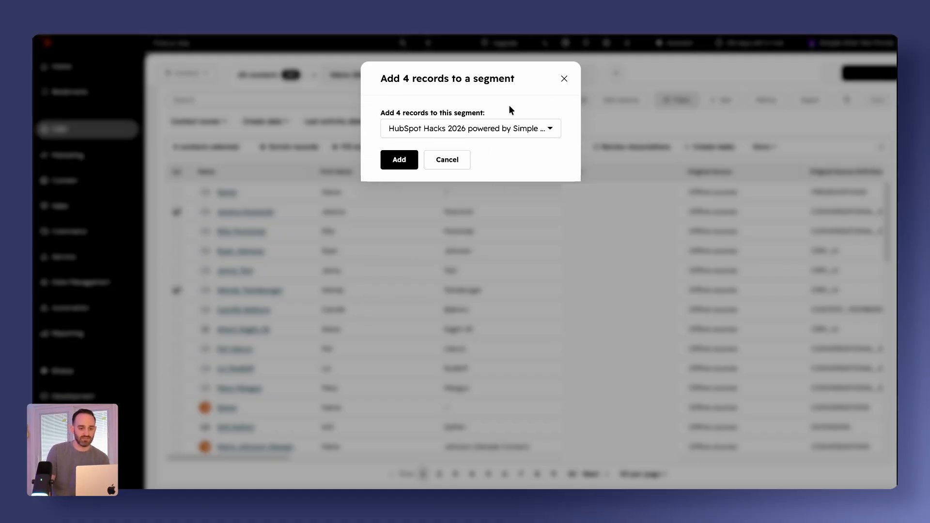
{"action": "left_click", "coordinate": [401, 160]}
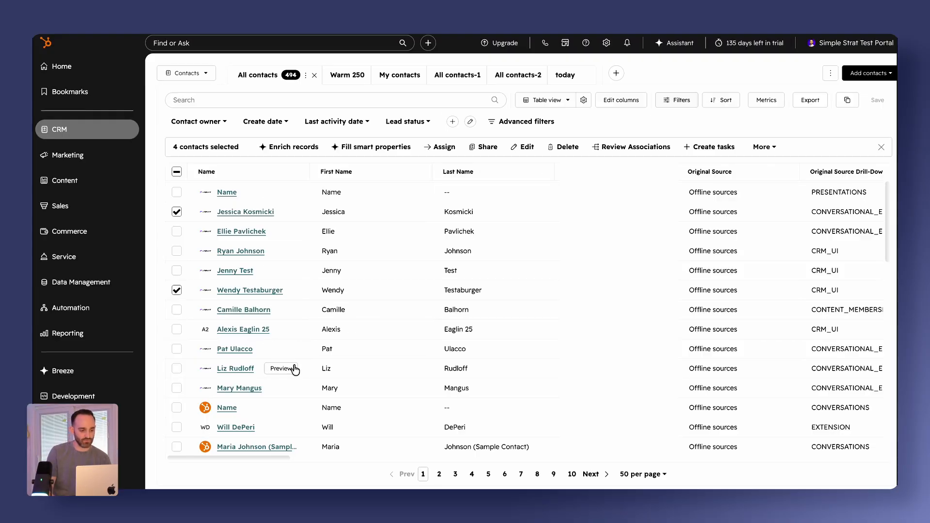
Step: Open the record of the unselected contact just below the last selected one and go to managing its segment memberships
{"action": "scroll", "coordinate": [298, 368], "scroll_direction": "down", "scroll_amount": 5}
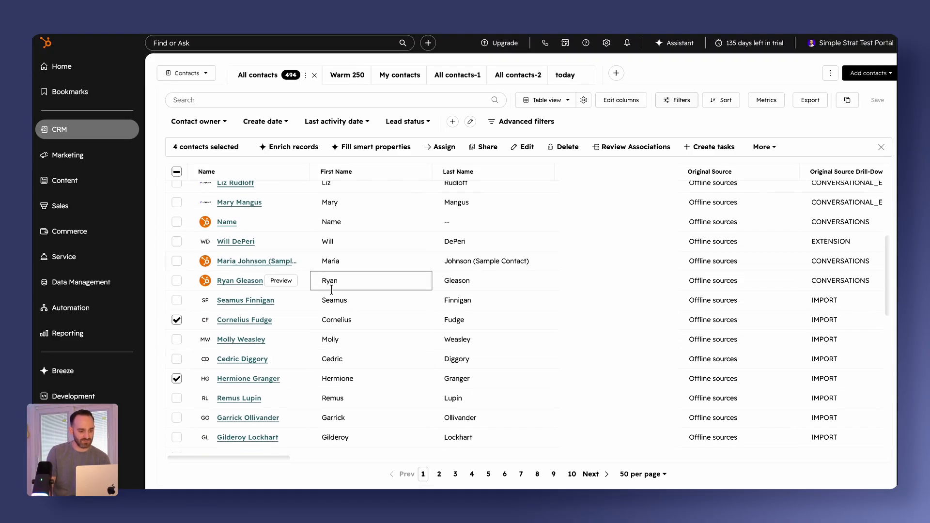
{"action": "left_click", "coordinate": [232, 396]}
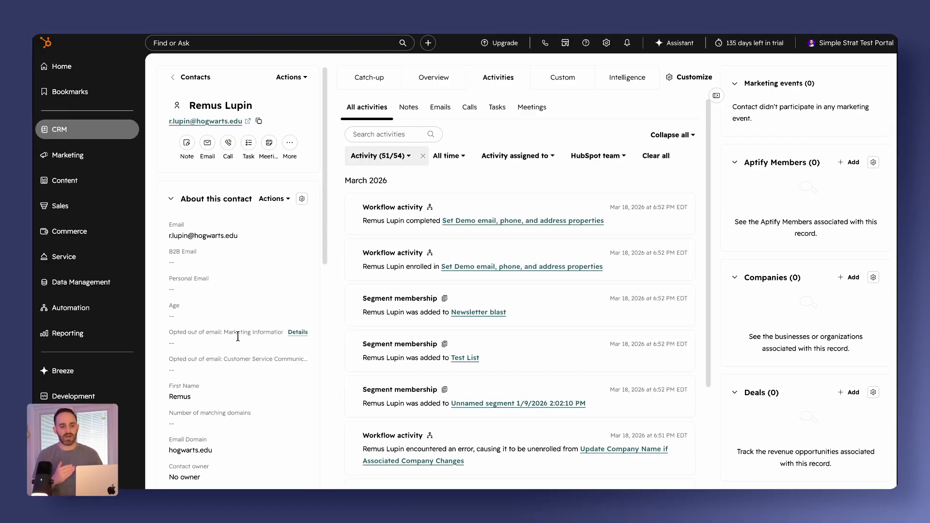
{"action": "scroll", "coordinate": [802, 173], "scroll_direction": "down", "scroll_amount": 3}
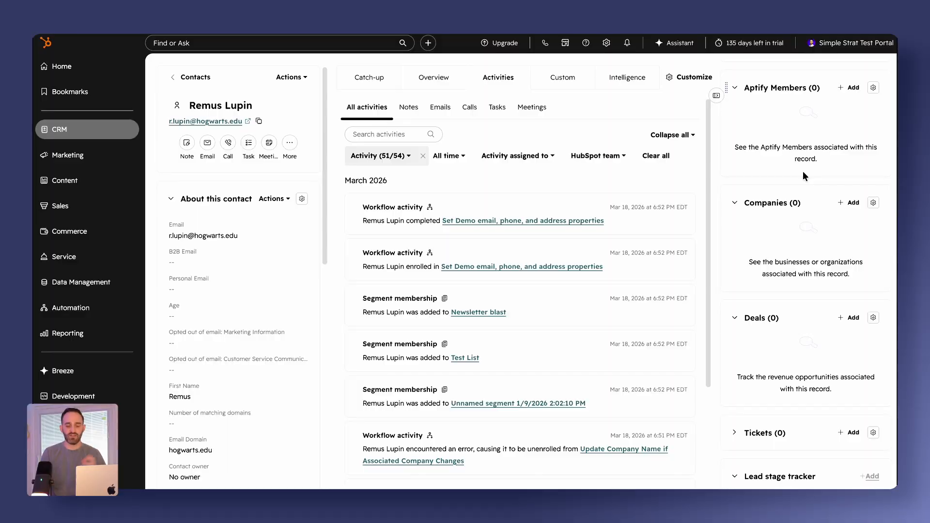
{"action": "scroll", "coordinate": [780, 175], "scroll_direction": "down", "scroll_amount": 1}
{"action": "scroll", "coordinate": [779, 176], "scroll_direction": "down", "scroll_amount": 5}
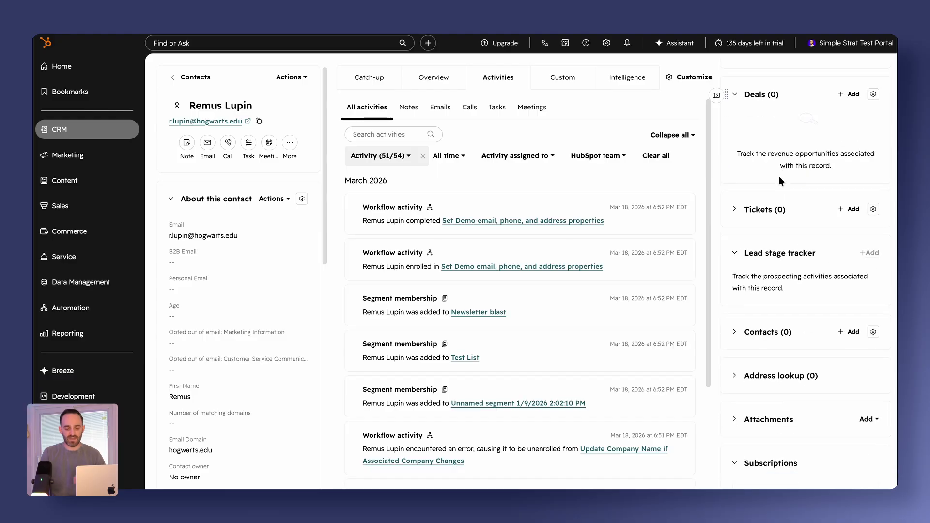
{"action": "scroll", "coordinate": [792, 252], "scroll_direction": "down", "scroll_amount": 4}
{"action": "scroll", "coordinate": [795, 251], "scroll_direction": "down", "scroll_amount": 8}
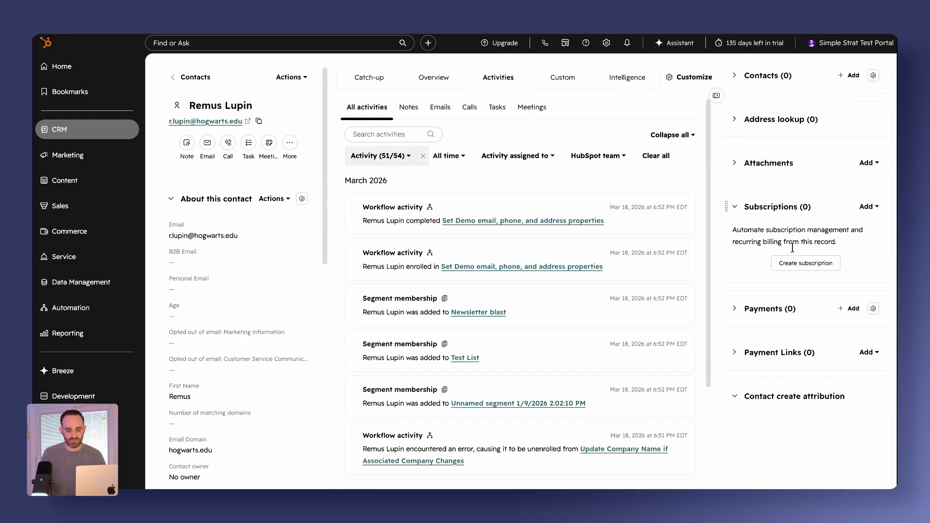
{"action": "scroll", "coordinate": [792, 249], "scroll_direction": "down", "scroll_amount": 1}
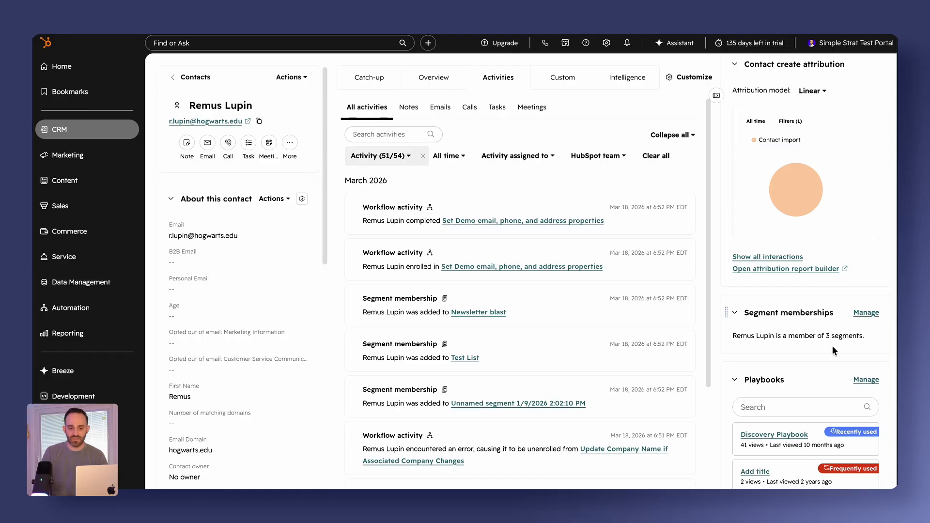
{"action": "left_click", "coordinate": [866, 313]}
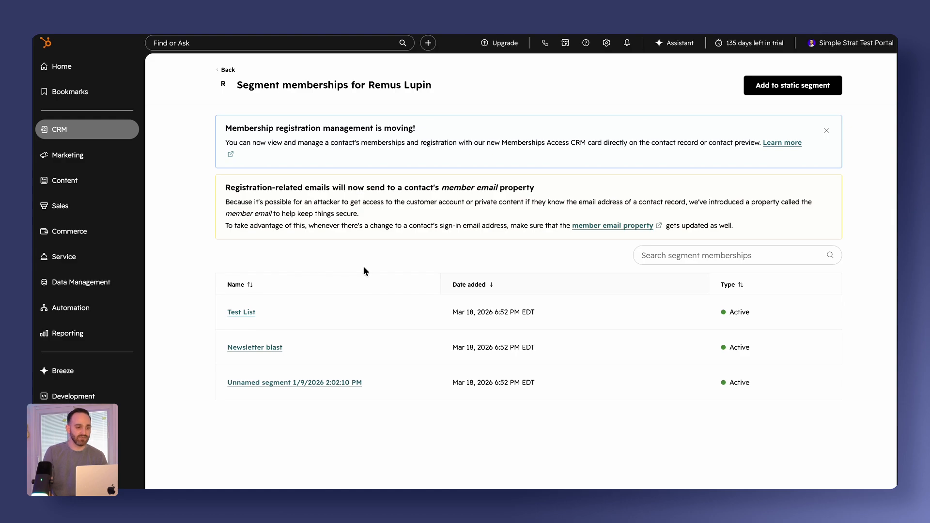
Step: Add this contact to the static segment "HubSpot Hacks 2026 powered by Simple Strat" from its segment memberships
{"action": "left_click", "coordinate": [781, 88]}
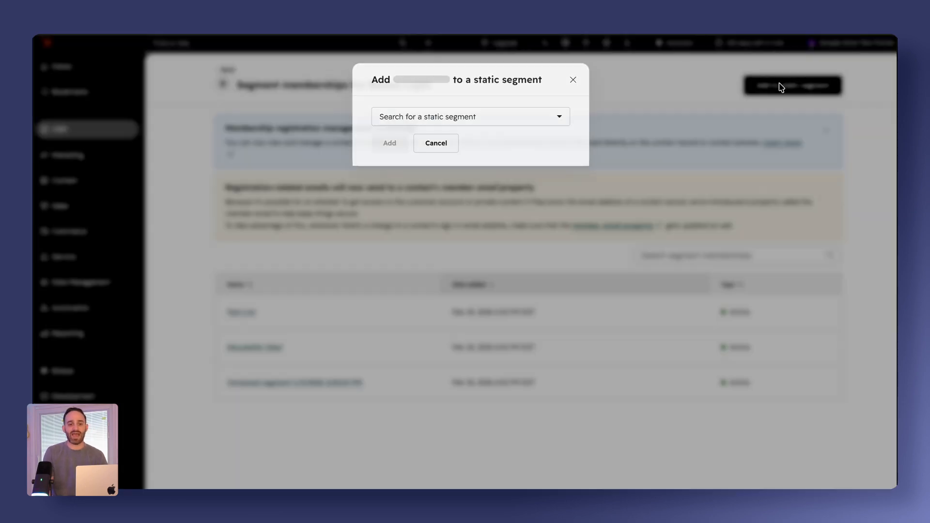
{"action": "left_click", "coordinate": [517, 116]}
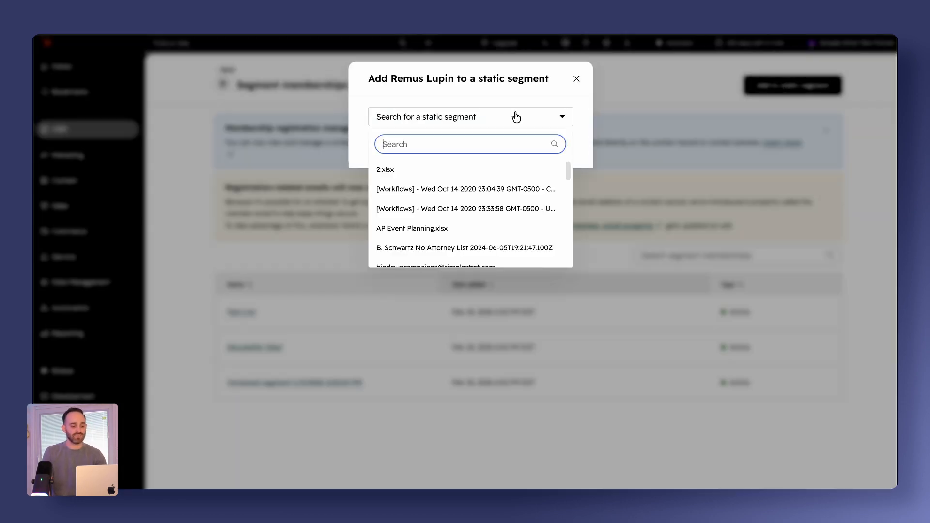
{"action": "key", "text": "Return"}
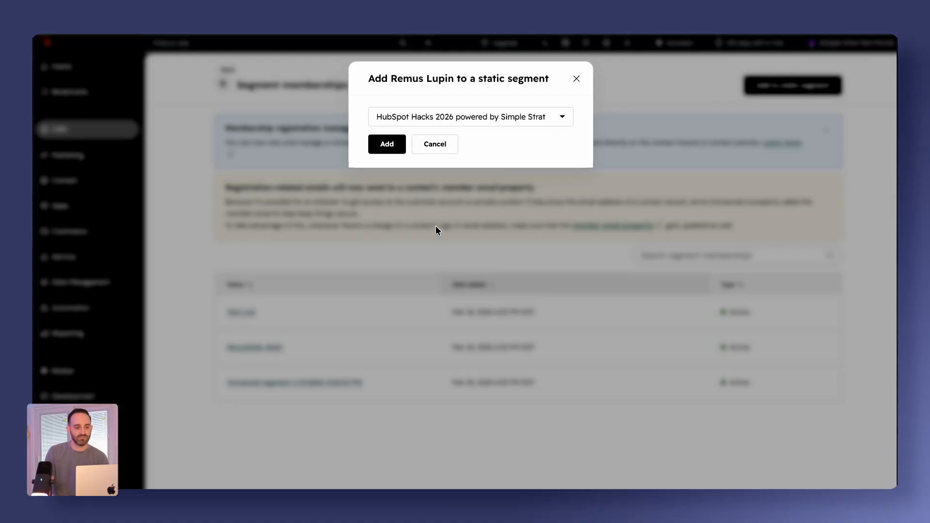
{"action": "left_click", "coordinate": [390, 148]}
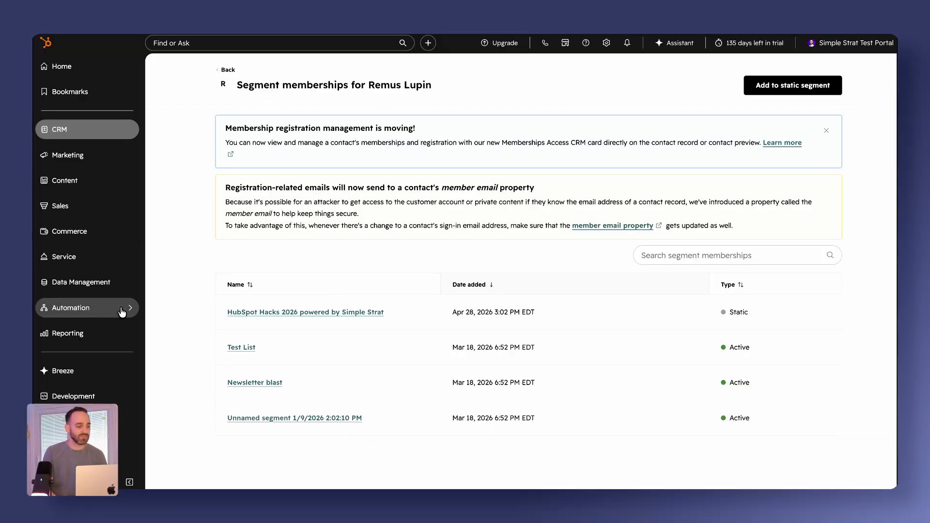
Step: Create a workflow from scratch that is triggered manually and enrolls contact records
{"action": "mouse_move", "coordinate": [102, 319]}
{"action": "left_click", "coordinate": [170, 335]}
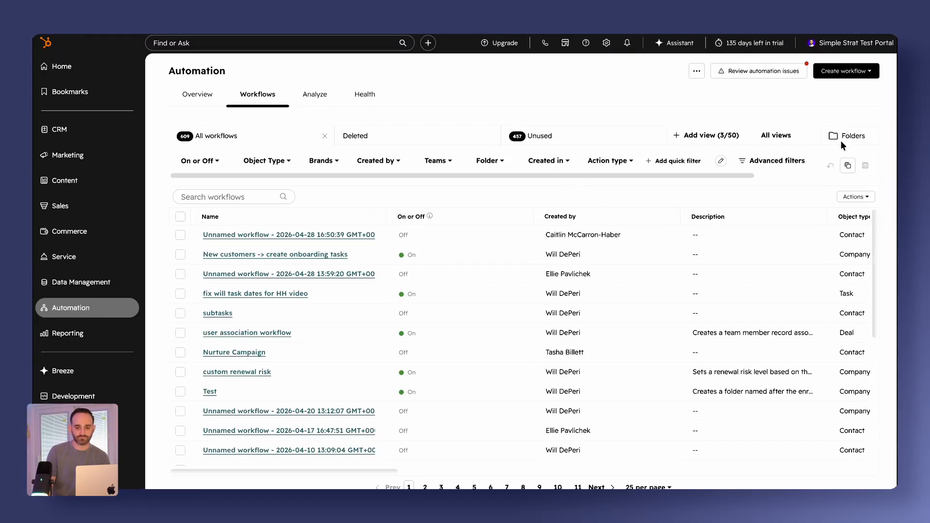
{"action": "left_click", "coordinate": [845, 77]}
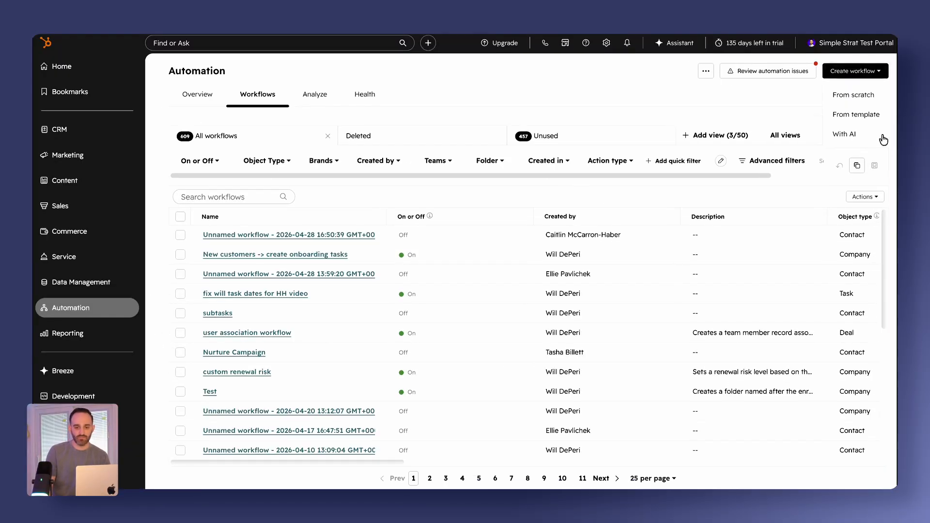
{"action": "left_click", "coordinate": [838, 97]}
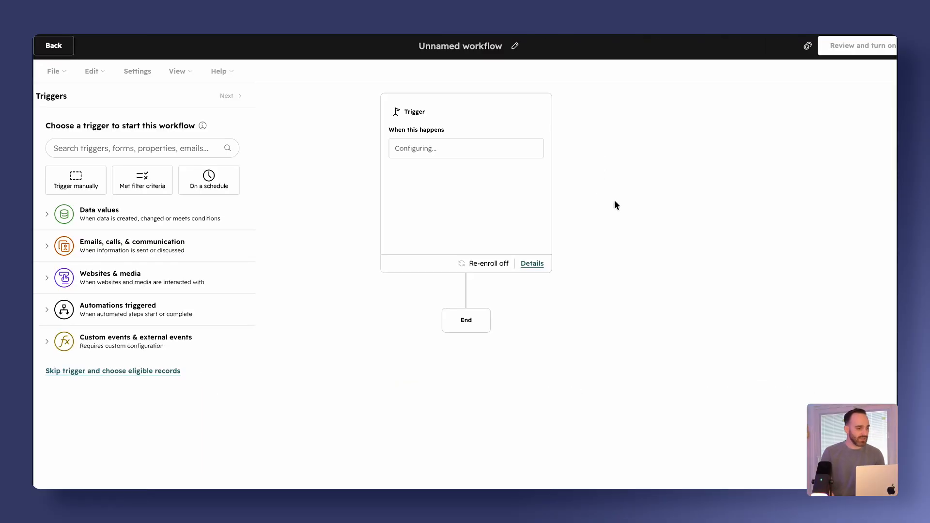
{"action": "left_click", "coordinate": [90, 188]}
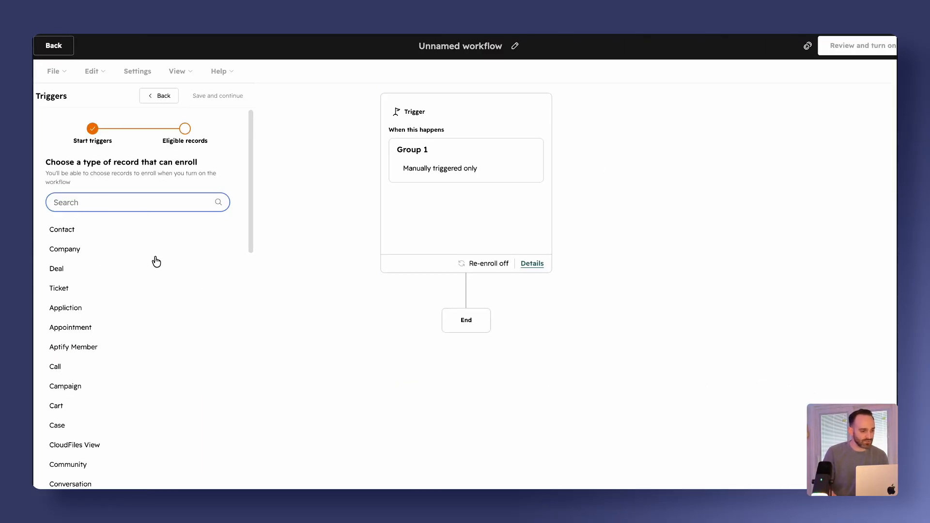
{"action": "left_click", "coordinate": [138, 233]}
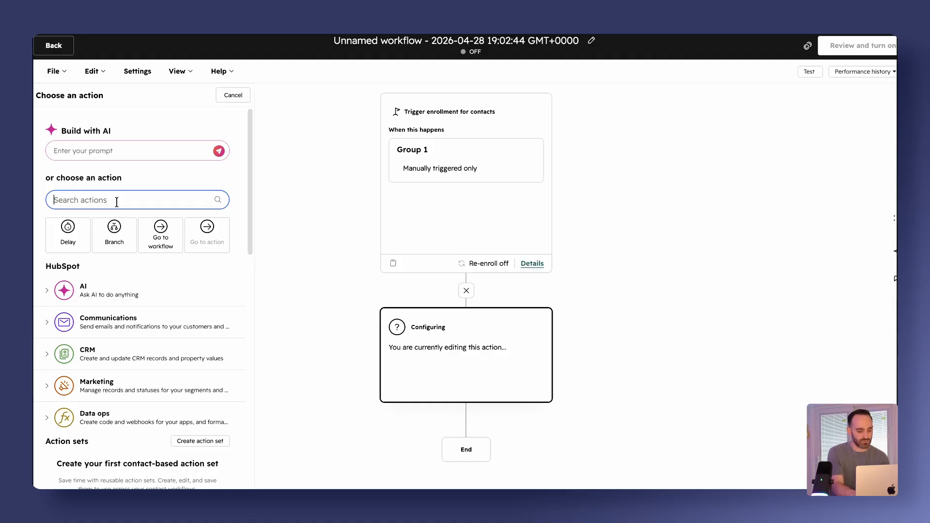
Step: Add an "Add to static segment (list)" action that puts the enrolled contact into "HubSpot Hacks 2026 powered by Simple Strat"
{"action": "type", "text": "segme"}
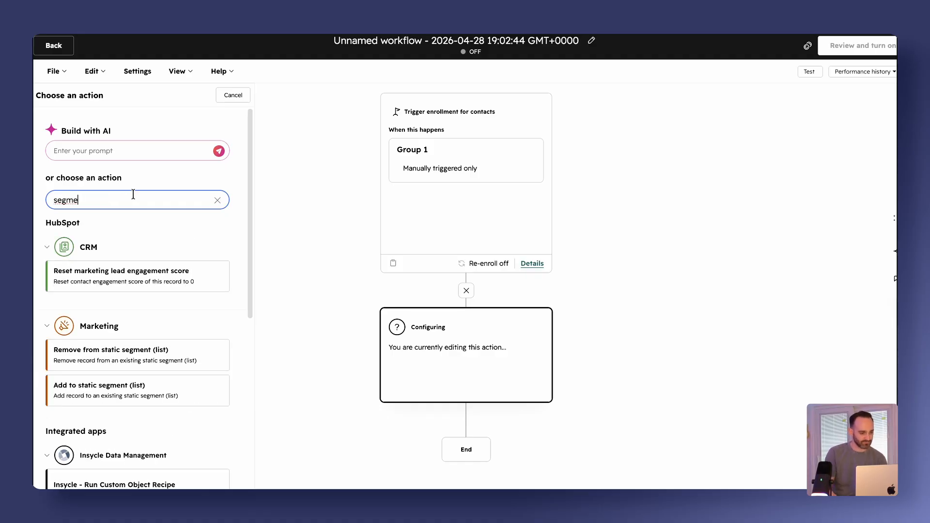
{"action": "scroll", "coordinate": [145, 297], "scroll_direction": "down", "scroll_amount": 1}
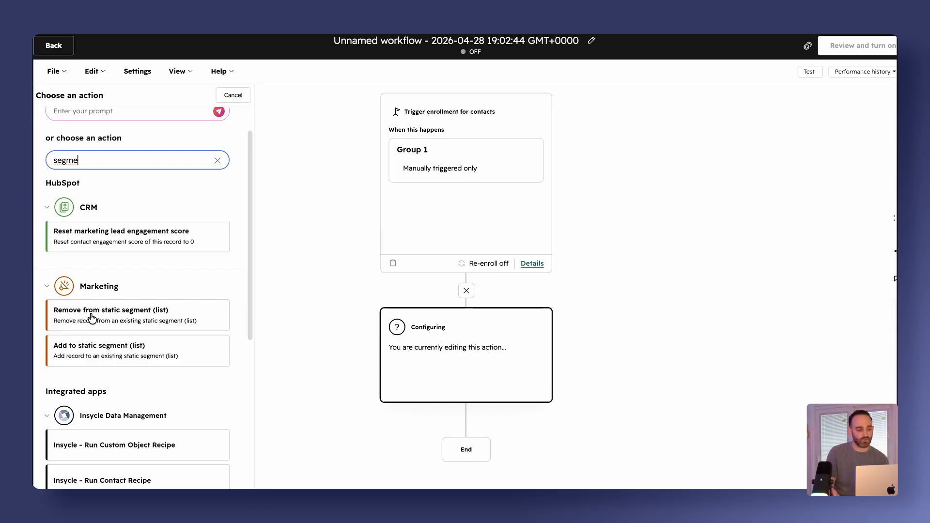
{"action": "left_click", "coordinate": [119, 361]}
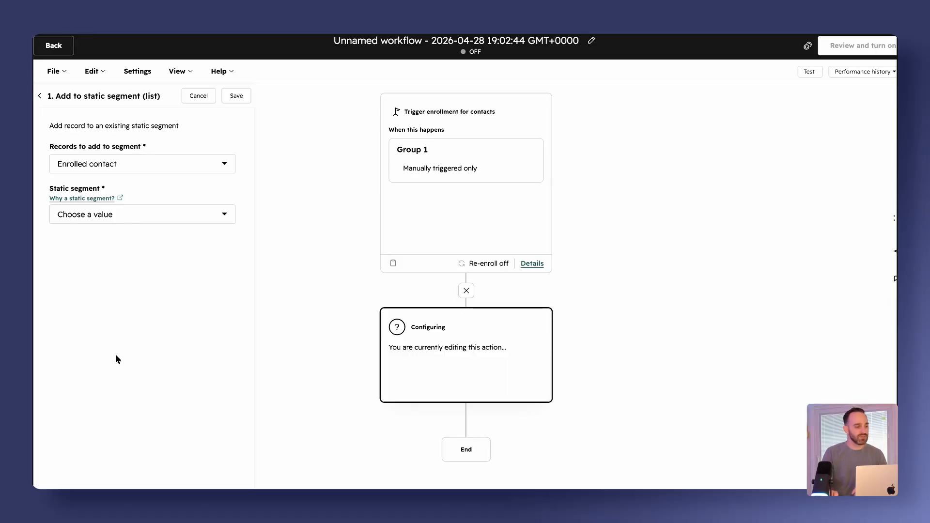
{"action": "left_click", "coordinate": [140, 214]}
{"action": "type", "text": "HubSpot Hacks 2026"}
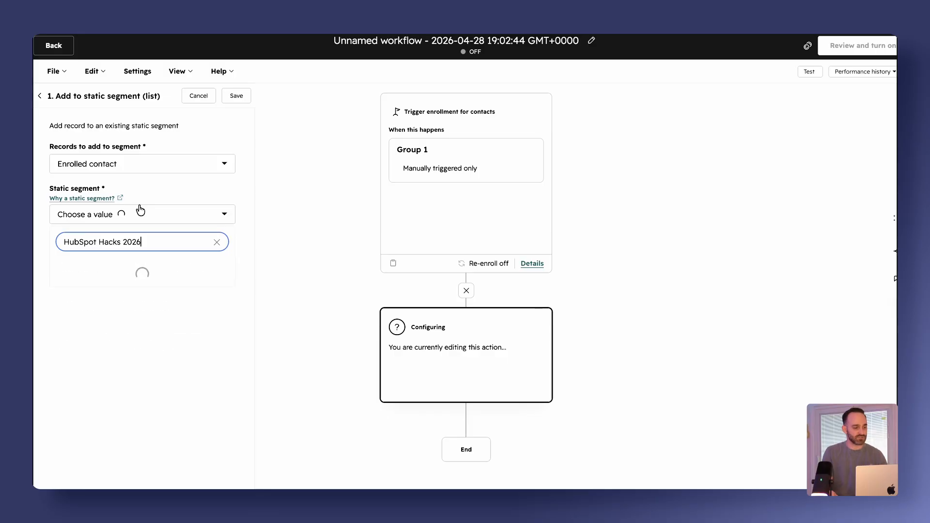
{"action": "left_click", "coordinate": [168, 267]}
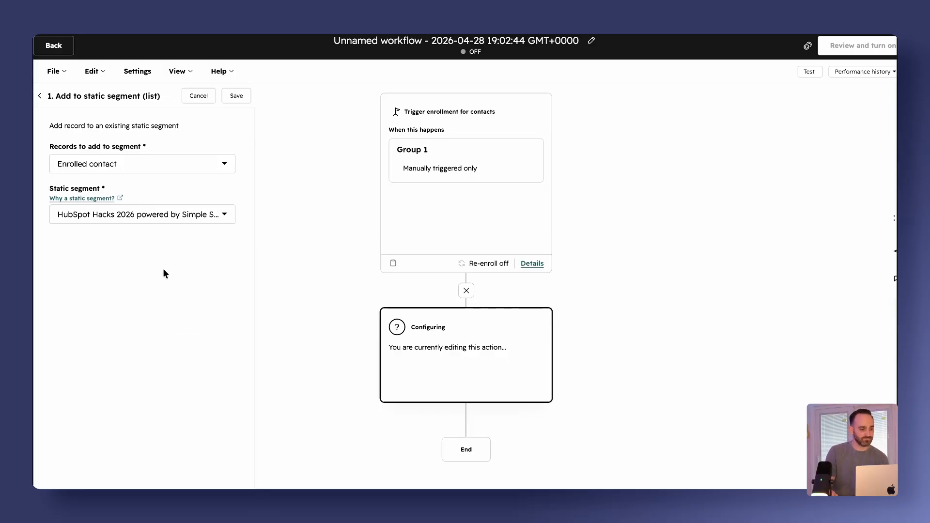
{"action": "left_click", "coordinate": [236, 95]}
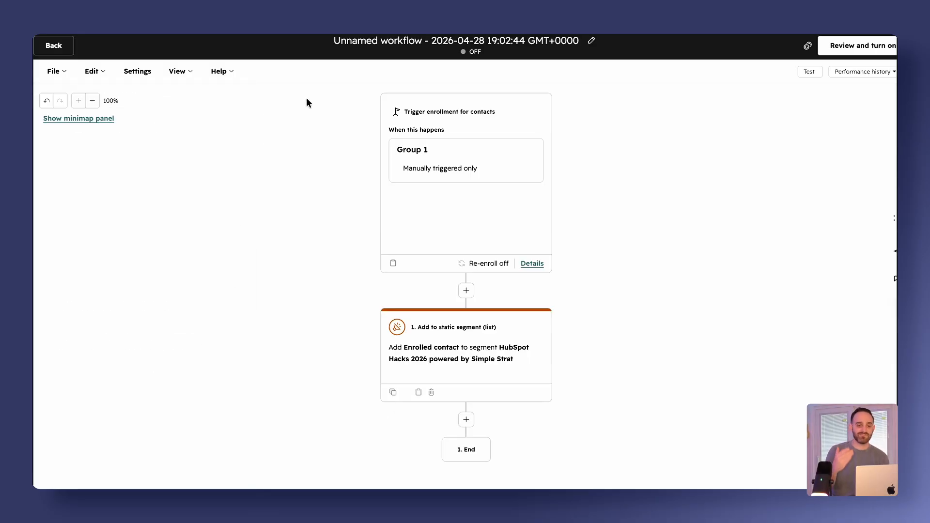
Step: Open the workflow review to check its enrollment settings before turning it on
{"action": "left_click", "coordinate": [866, 46]}
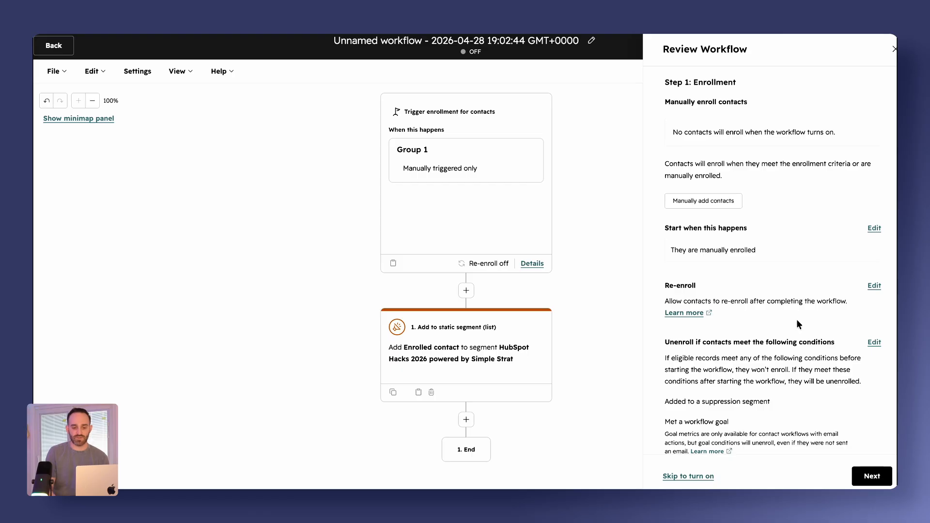